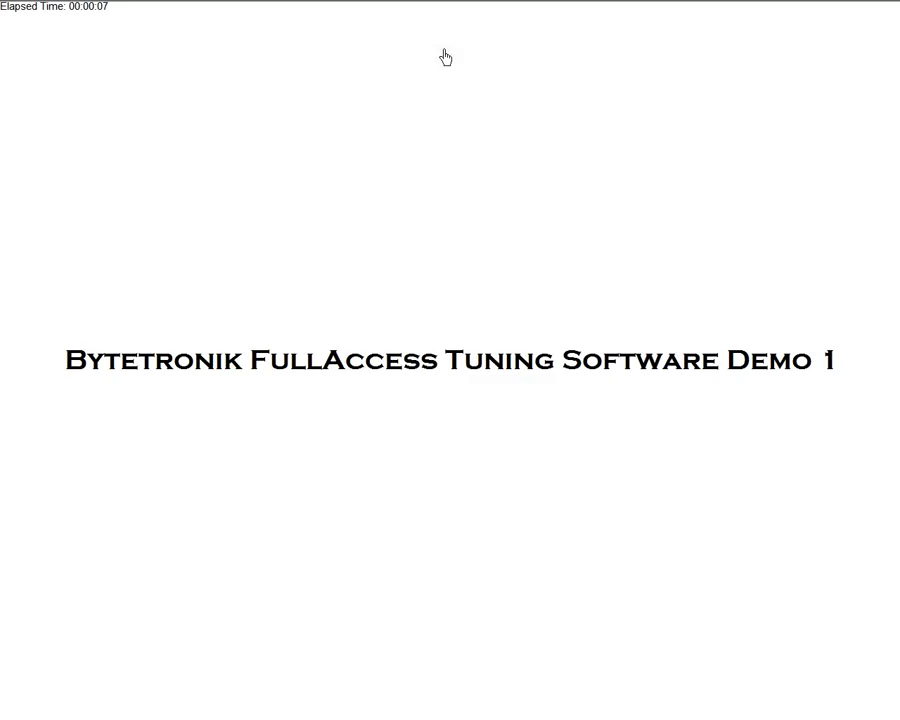
Step: Bring the Bytetronik FullAccess window to the front from the taskbar
{"action": "mouse_move", "coordinate": [250, 5]}
{"action": "left_click", "coordinate": [375, 9]}
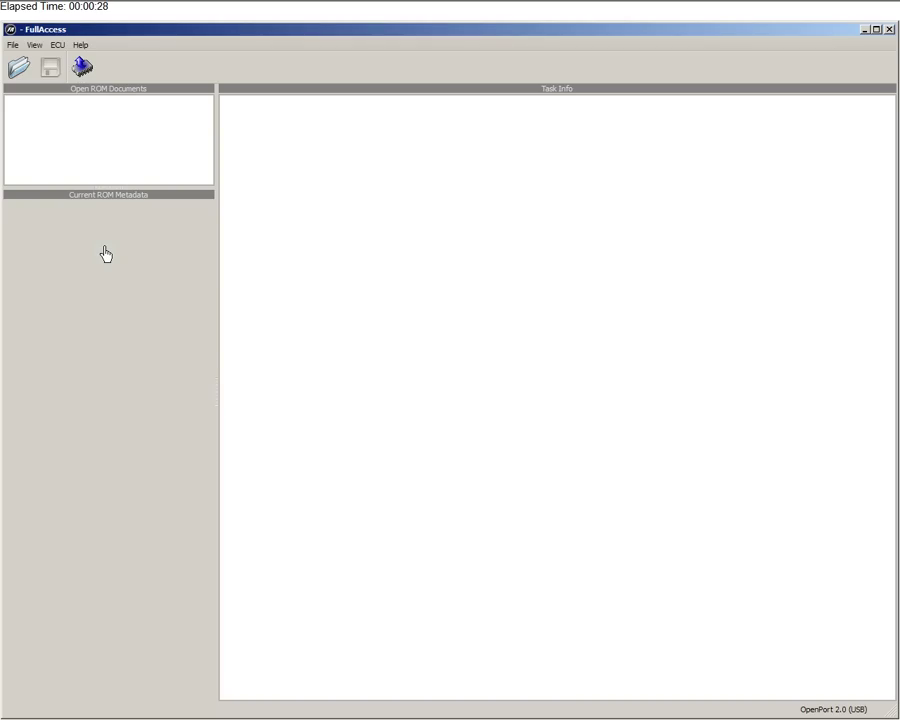
Step: Read the stored trouble codes from the ECU via ECU > Read DTCs
{"action": "left_click", "coordinate": [57, 46]}
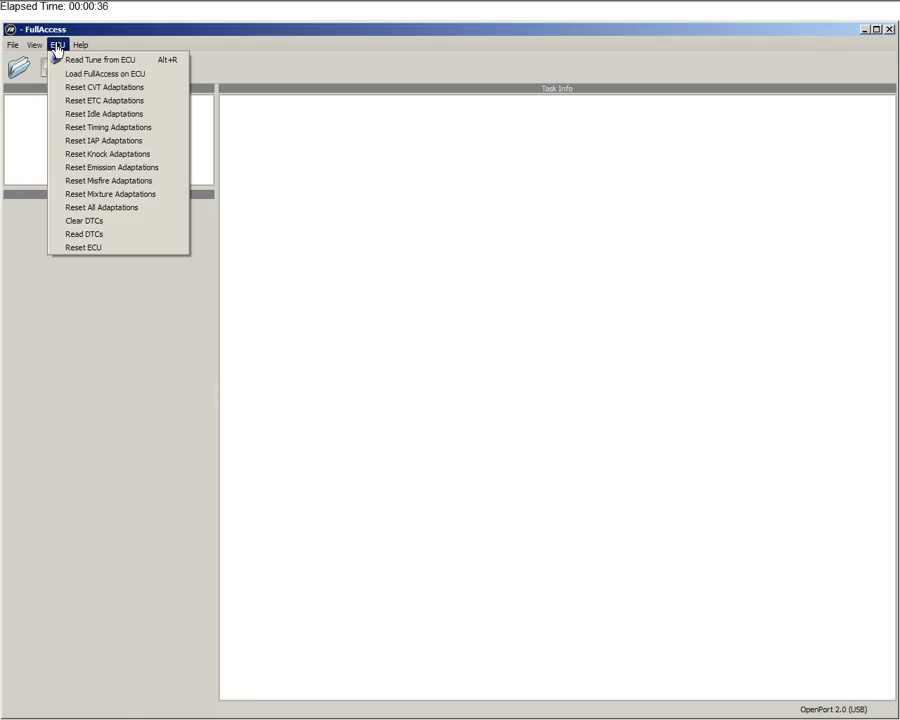
{"action": "left_click", "coordinate": [83, 235]}
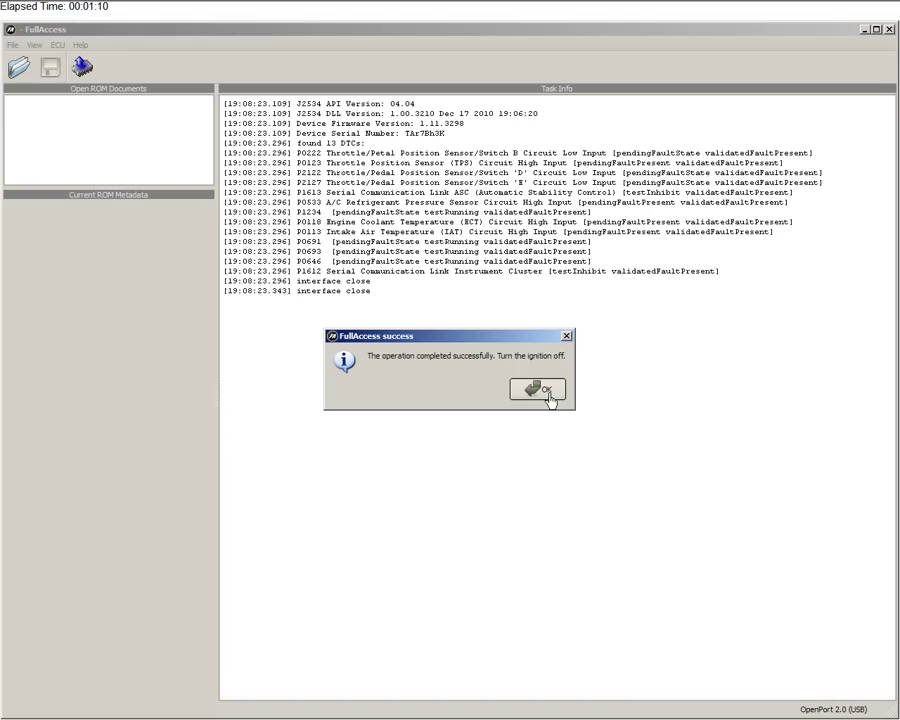
Step: Dismiss the success notice and clear all text from the Task Info log
{"action": "left_click", "coordinate": [549, 398]}
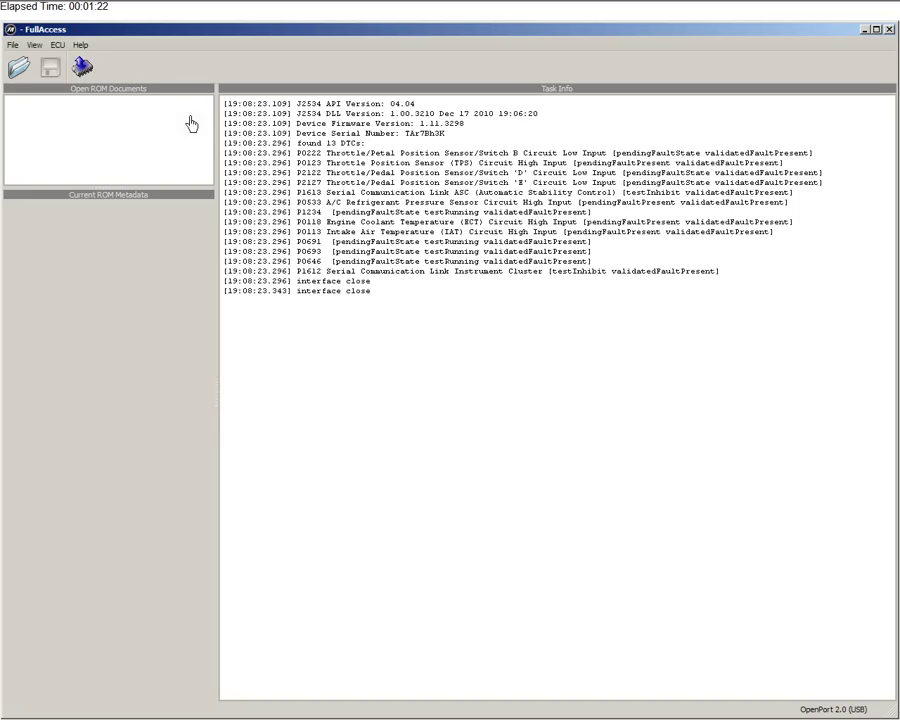
{"action": "left_click", "coordinate": [57, 45]}
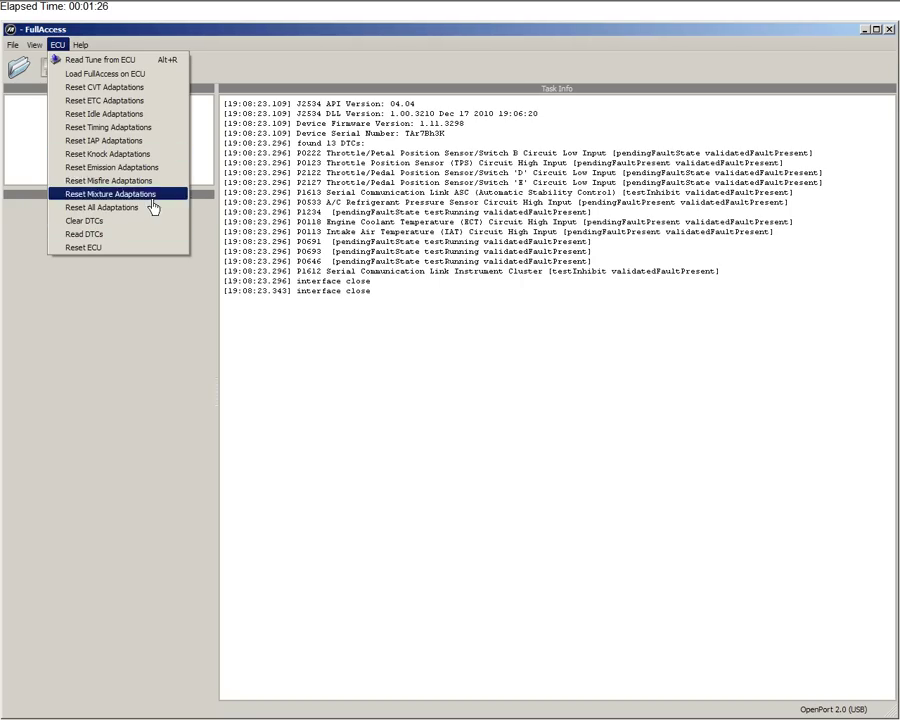
{"action": "left_click", "coordinate": [250, 127]}
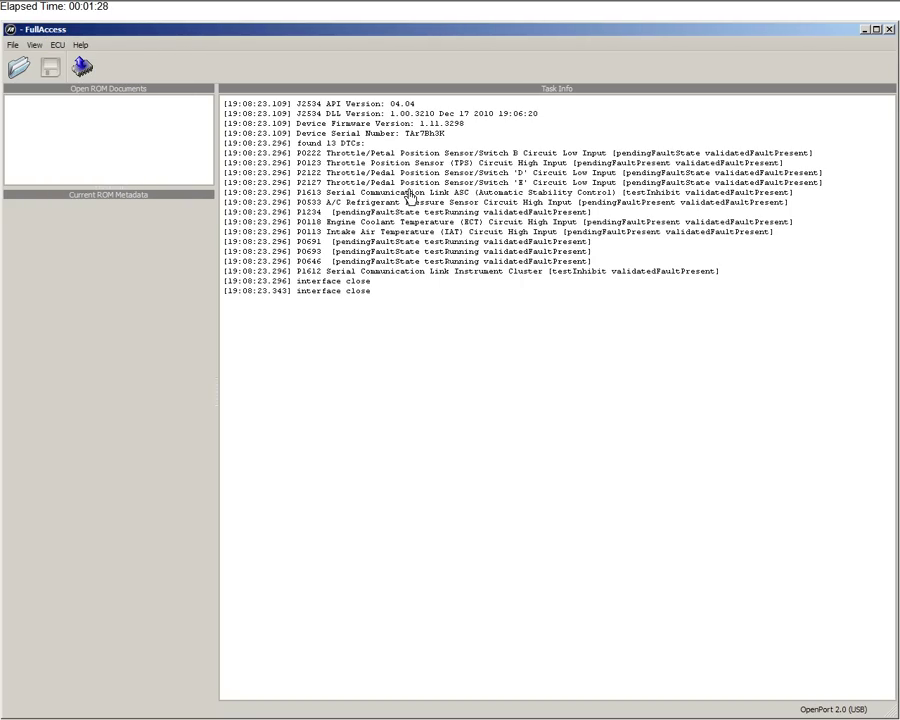
{"action": "right_click", "coordinate": [410, 191]}
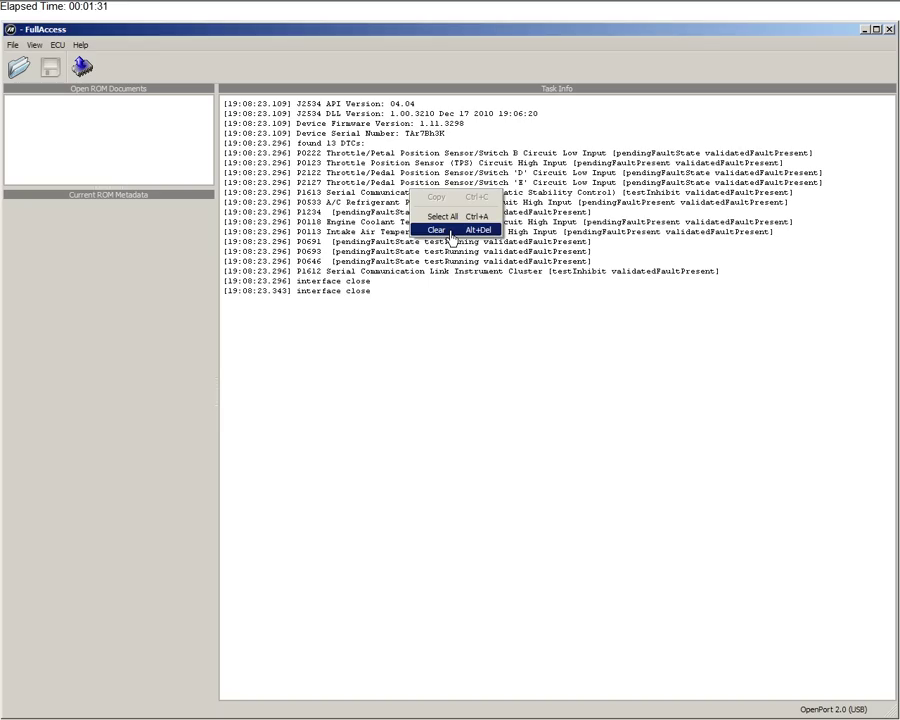
{"action": "left_click", "coordinate": [451, 238]}
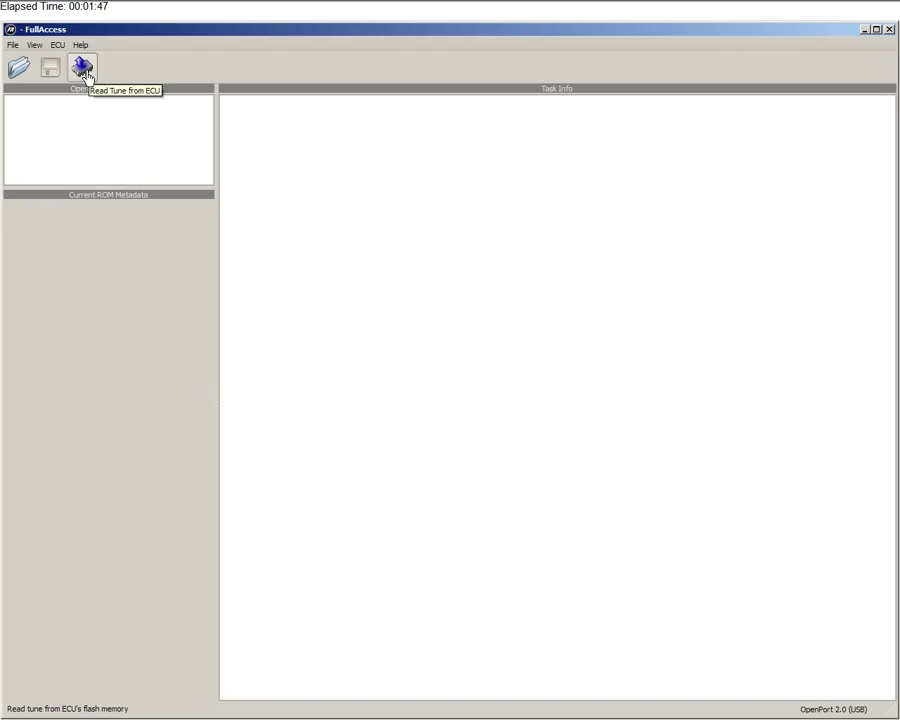
Step: Read the tune from the ECU into a new read image document
{"action": "left_click", "coordinate": [58, 45]}
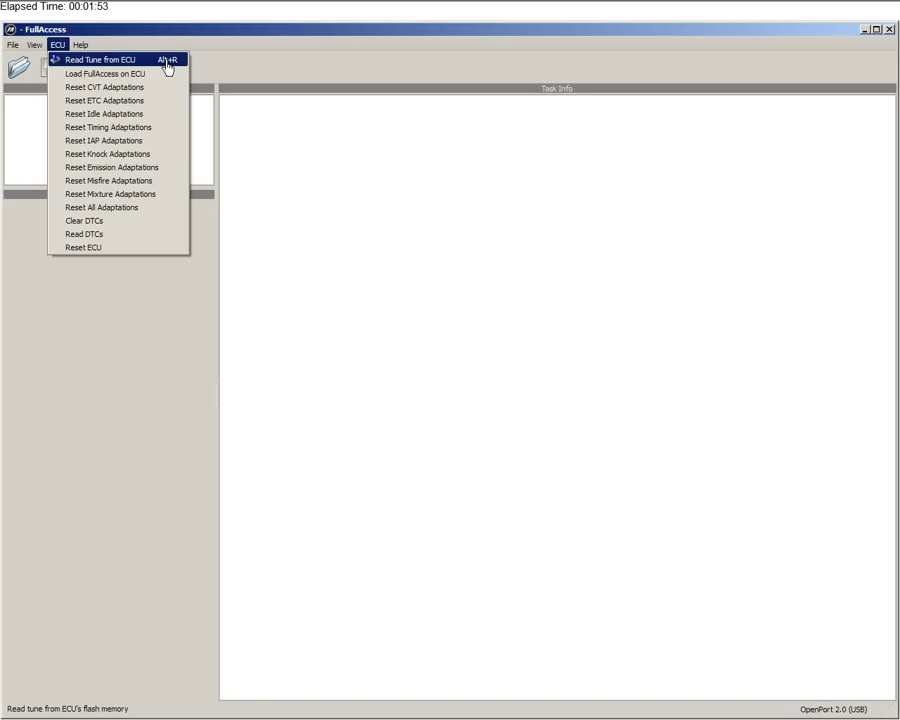
{"action": "left_click", "coordinate": [277, 152]}
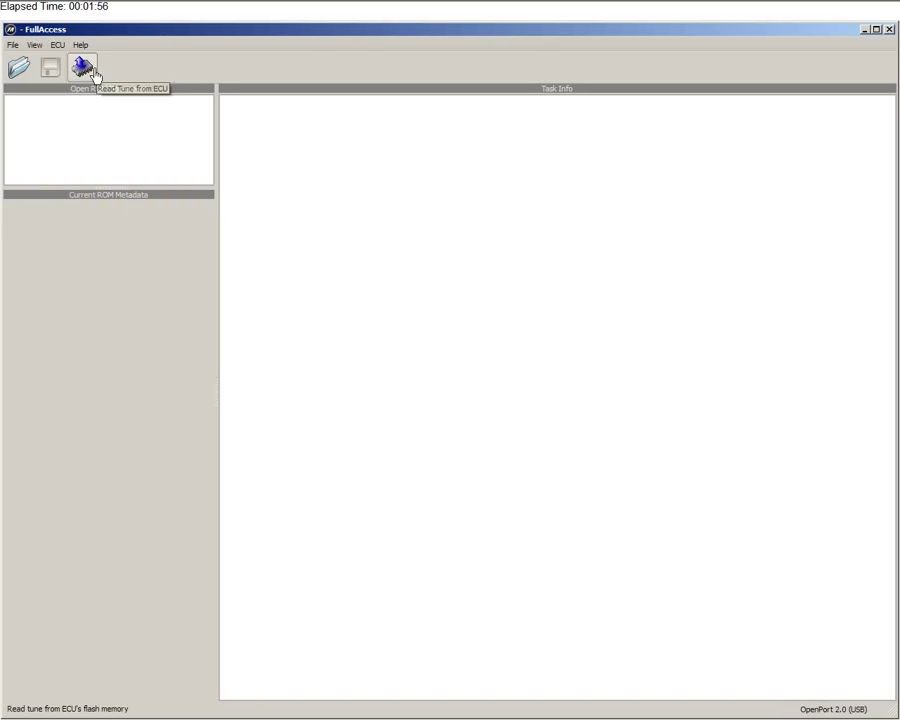
{"action": "left_click", "coordinate": [94, 75]}
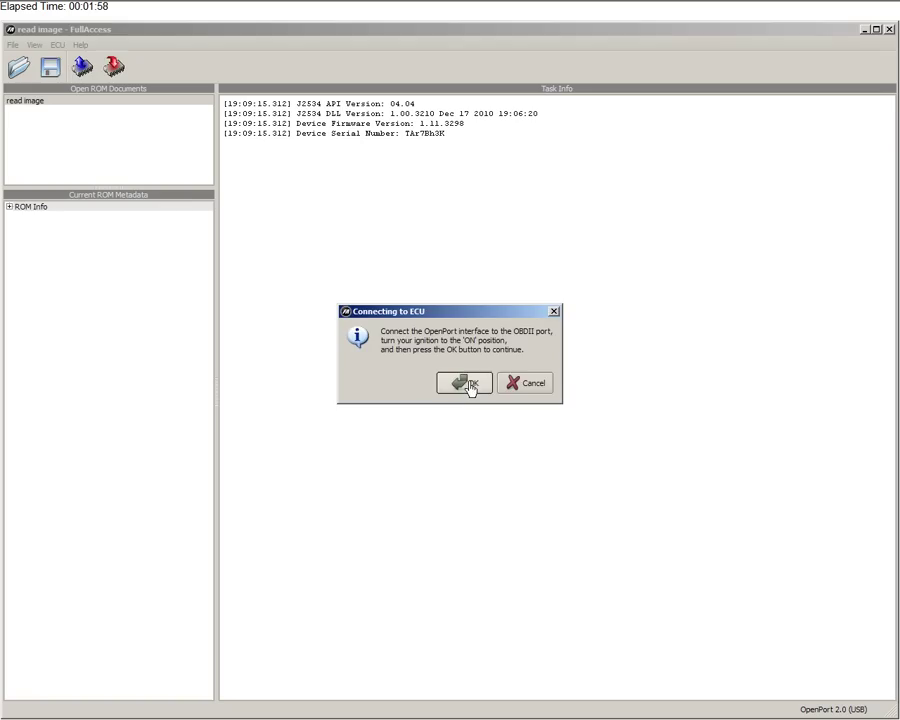
{"action": "left_click", "coordinate": [467, 387]}
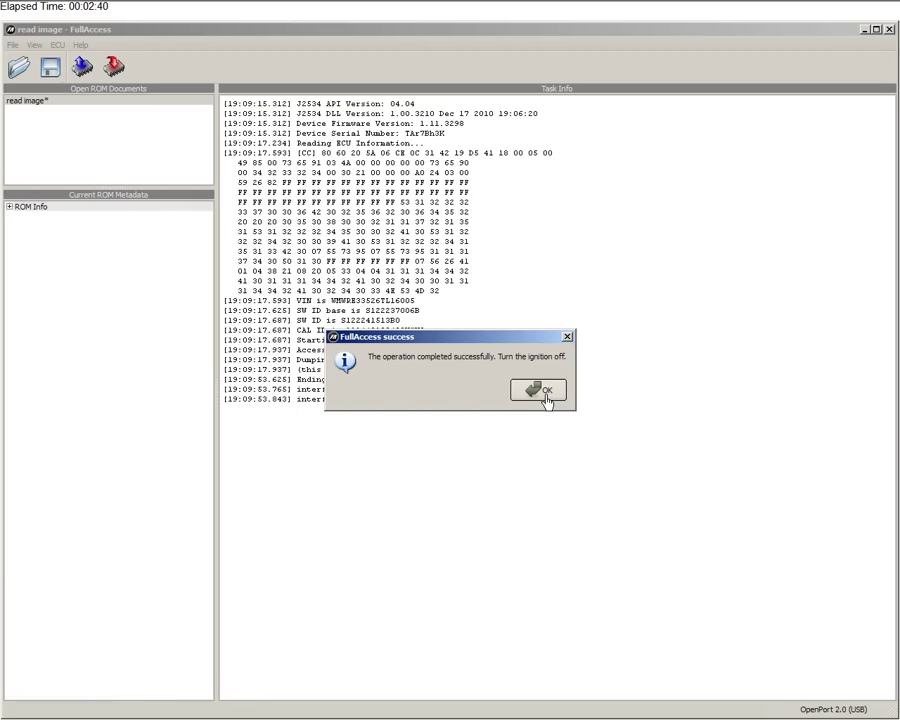
Step: Dismiss the read notice and save the ROM as tune1.srf
{"action": "left_click", "coordinate": [545, 396]}
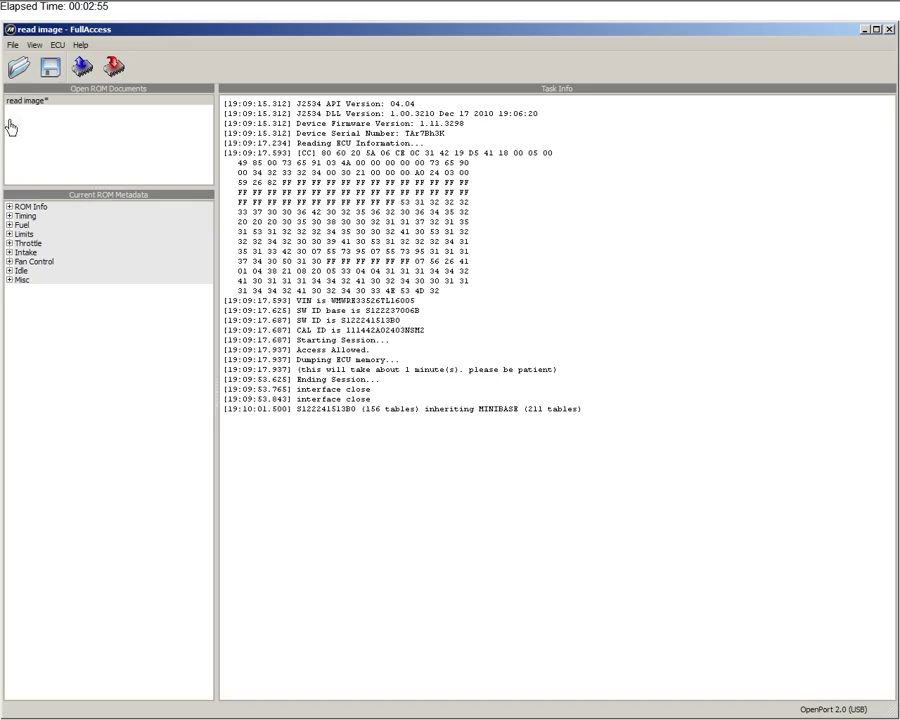
{"action": "left_click", "coordinate": [13, 46]}
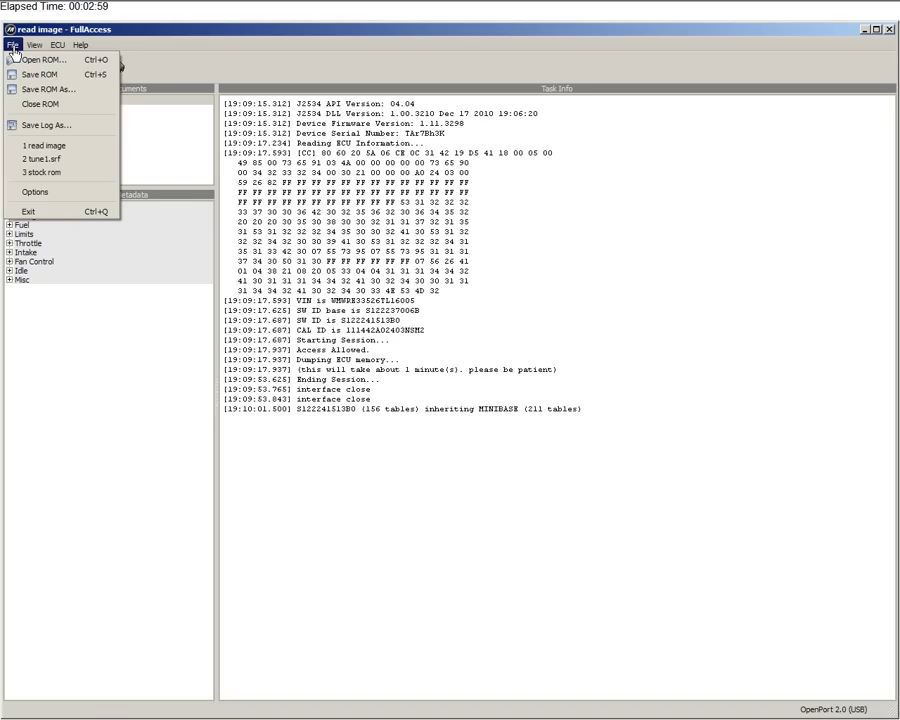
{"action": "left_click", "coordinate": [42, 90]}
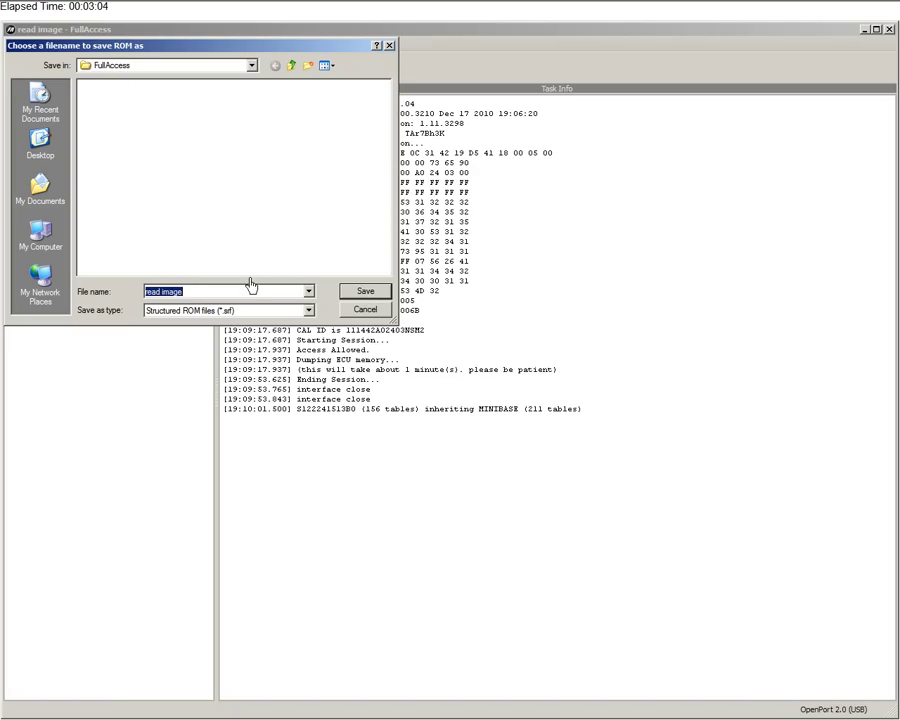
{"action": "type", "text": "tune1"}
{"action": "left_click", "coordinate": [364, 300]}
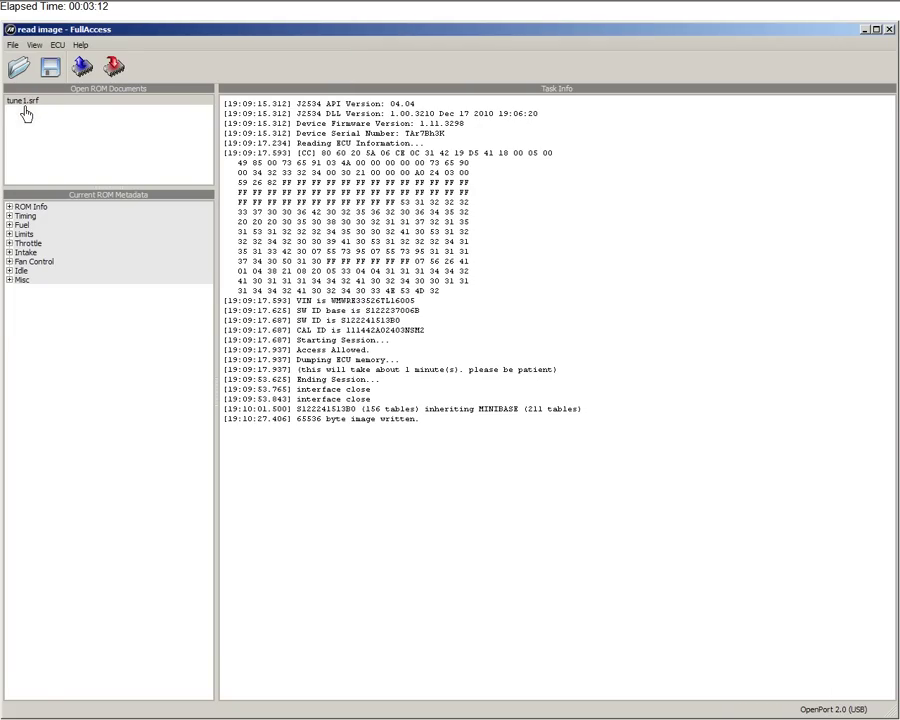
Step: Expand the ROM Info, Timing, Fuel and Limits categories in the metadata tree
{"action": "double_click", "coordinate": [43, 210]}
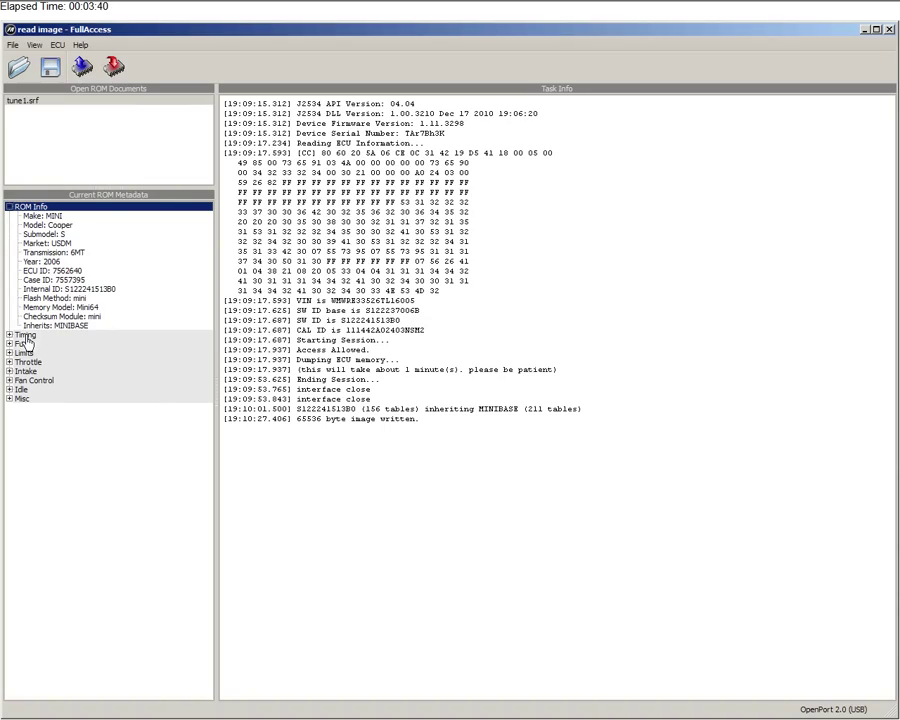
{"action": "double_click", "coordinate": [25, 336]}
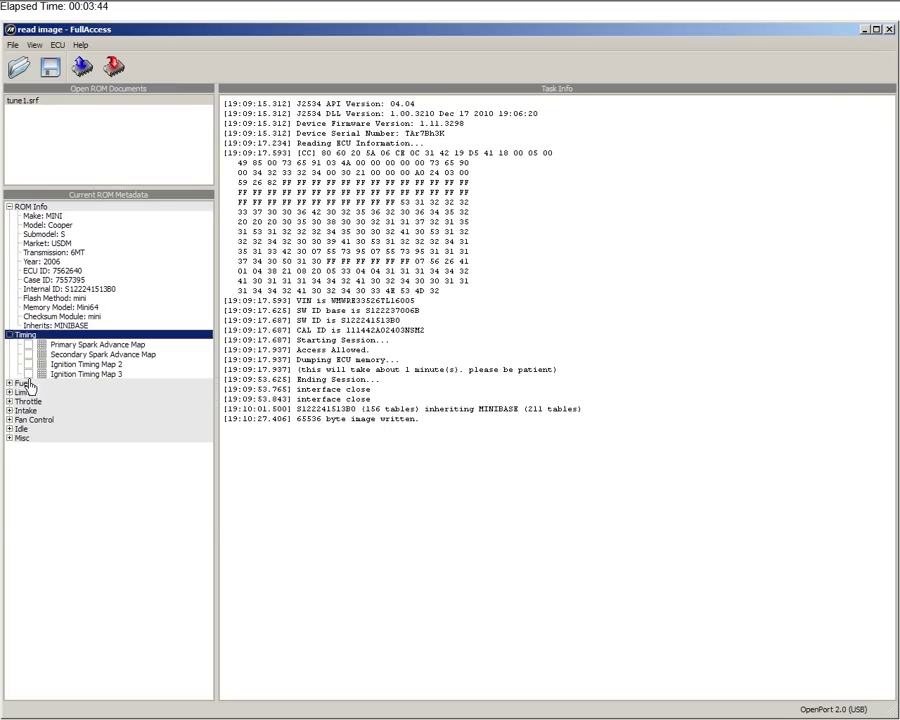
{"action": "double_click", "coordinate": [22, 383]}
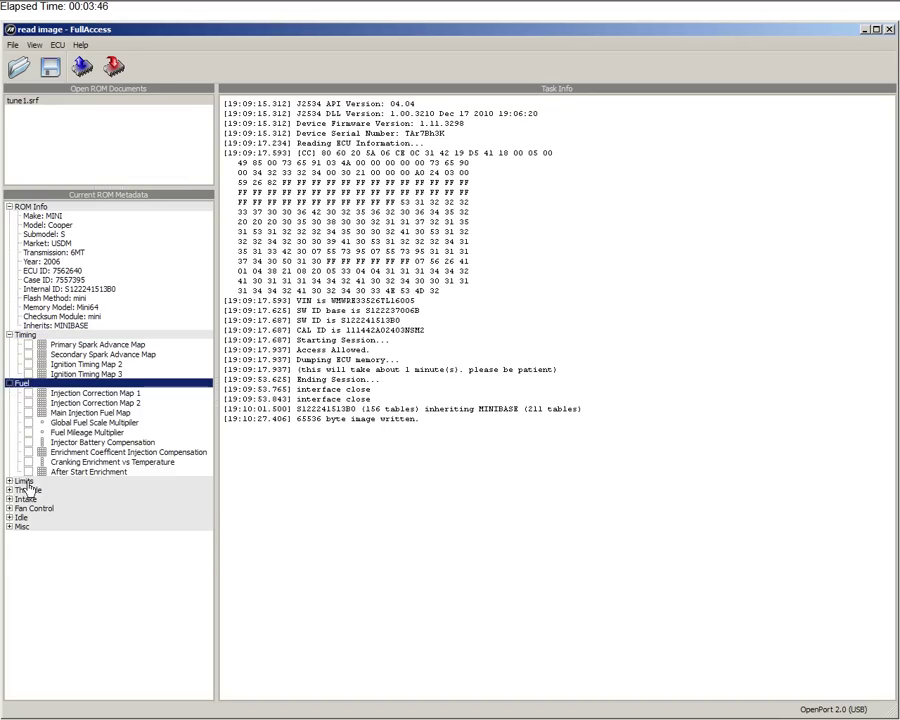
{"action": "double_click", "coordinate": [22, 481]}
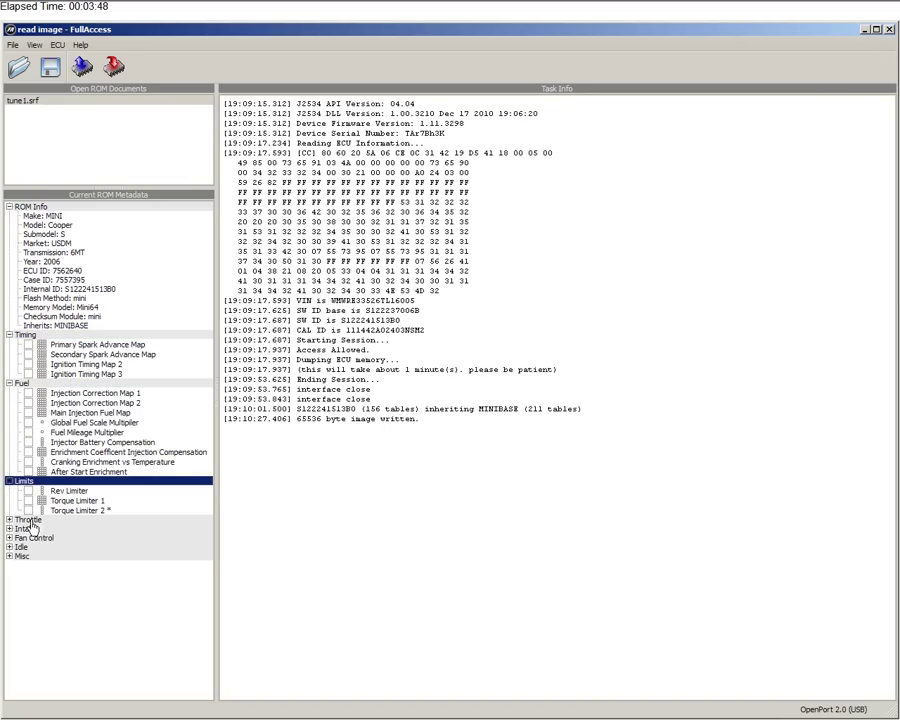
Step: Expand the Throttle, Intake, Fan Control, Idle and Misc categories
{"action": "left_click", "coordinate": [31, 521]}
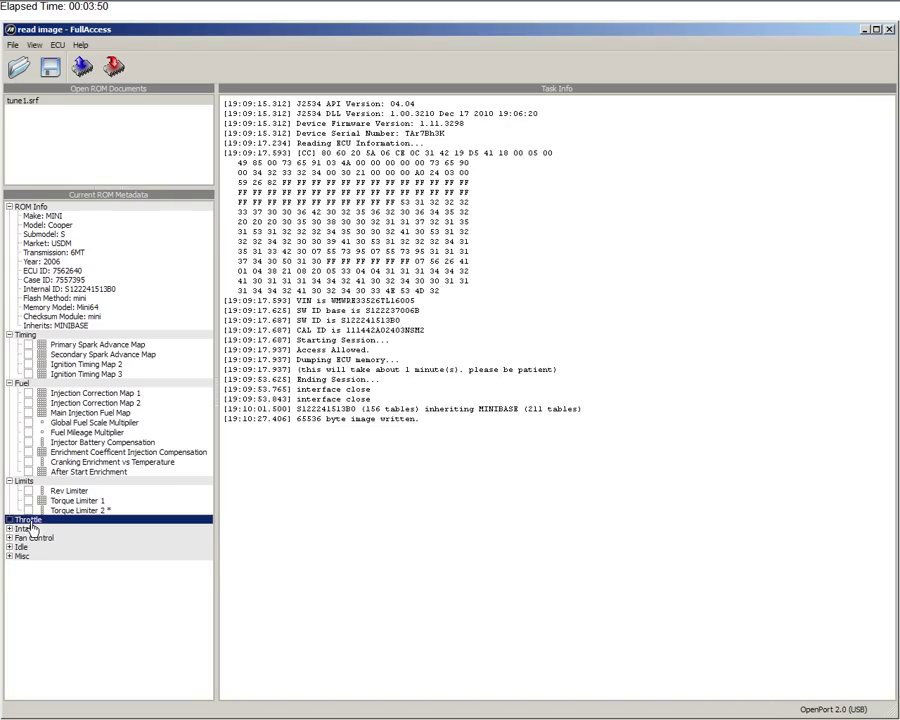
{"action": "double_click", "coordinate": [30, 521]}
{"action": "left_click", "coordinate": [30, 549]}
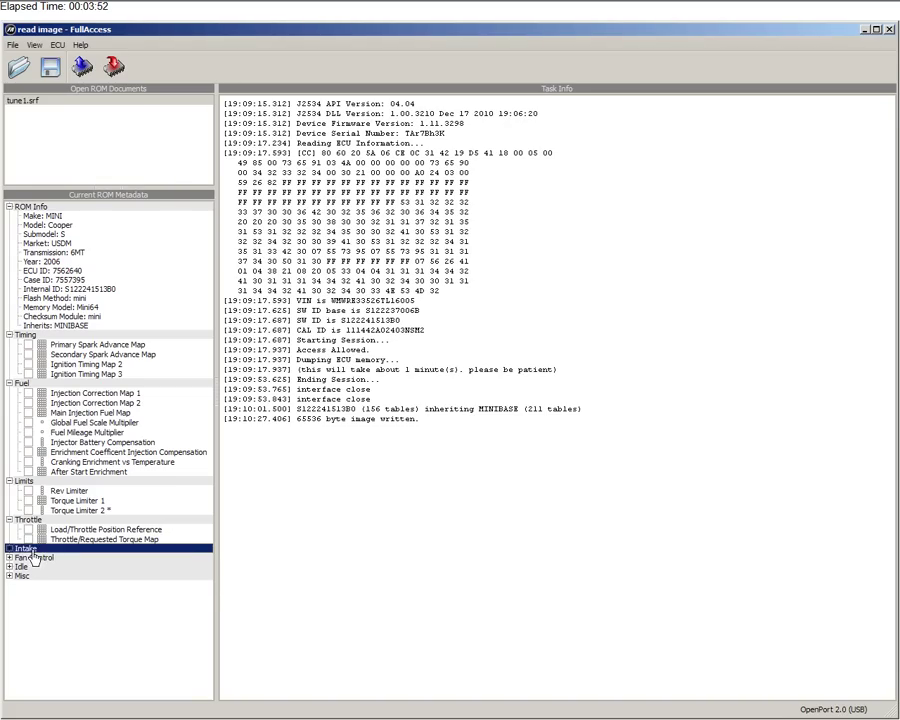
{"action": "double_click", "coordinate": [30, 549]}
{"action": "double_click", "coordinate": [33, 578]}
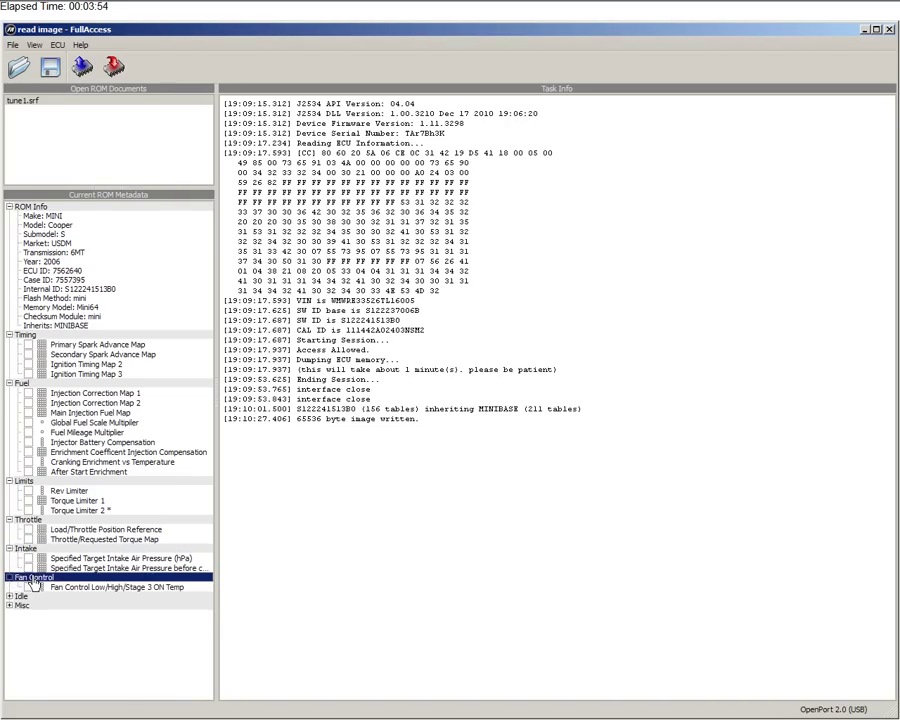
{"action": "left_click", "coordinate": [25, 598]}
{"action": "double_click", "coordinate": [24, 598]}
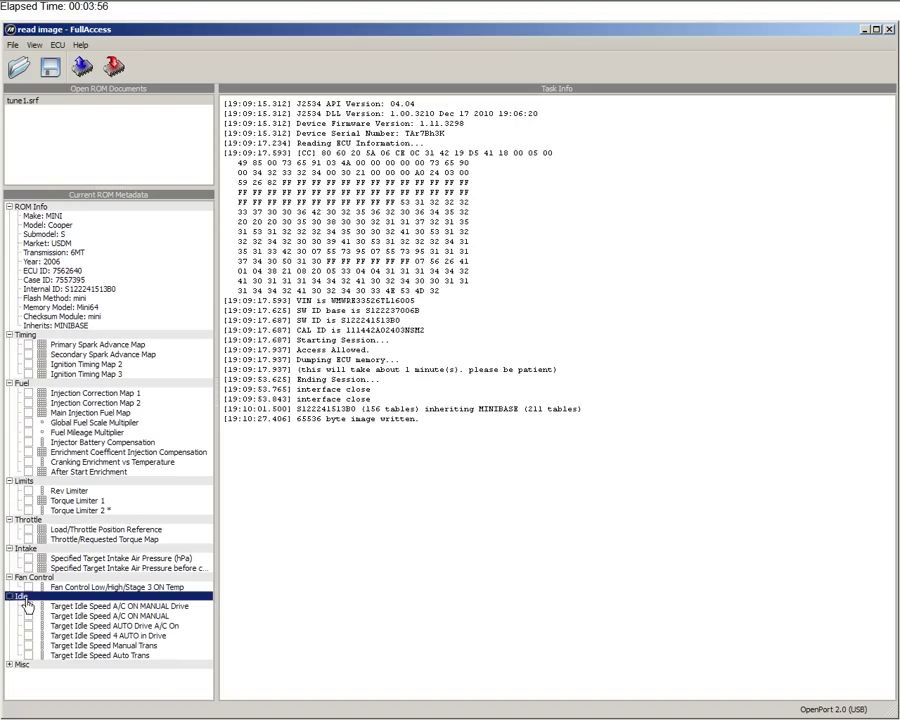
{"action": "left_click", "coordinate": [22, 665]}
{"action": "double_click", "coordinate": [22, 665]}
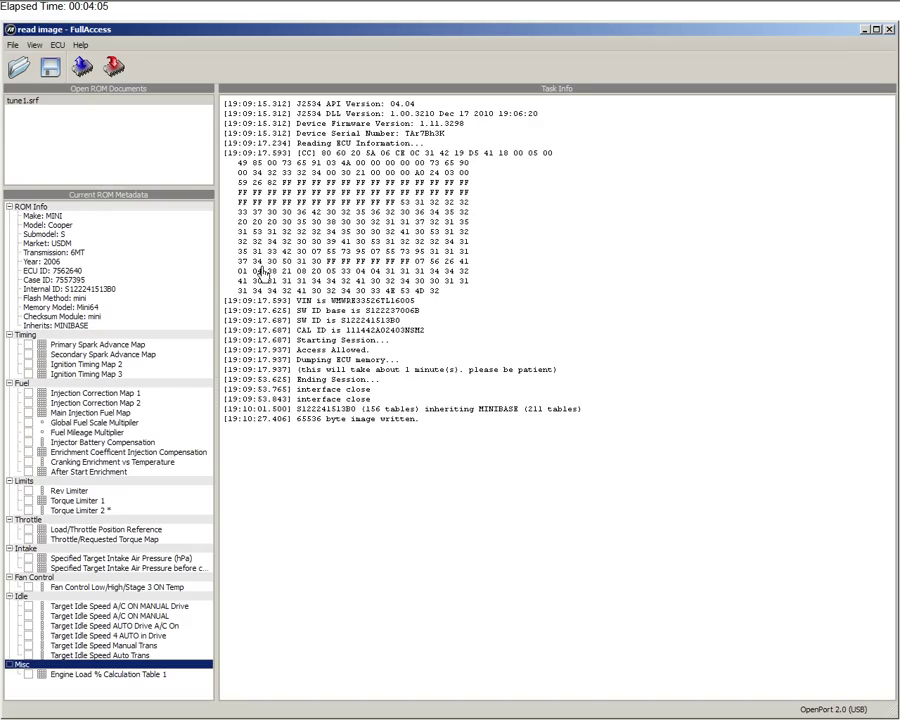
Step: Open the Primary Spark Advance Map, reposition its window, and show its Map Help text
{"action": "left_click", "coordinate": [29, 345]}
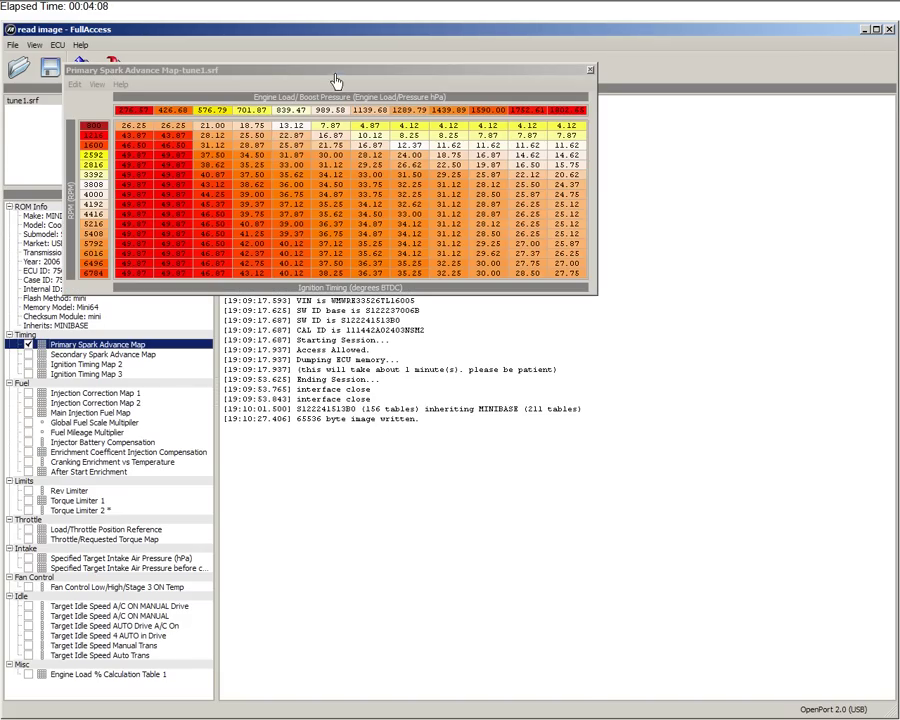
{"action": "left_click_drag", "start_coordinate": [336, 80], "coordinate": [529, 199]}
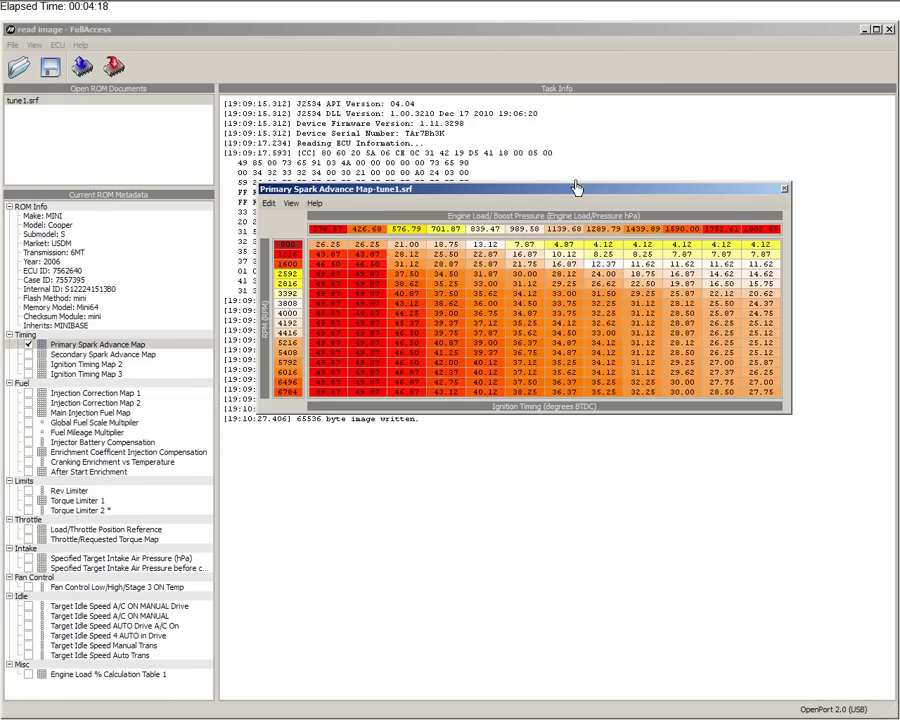
{"action": "left_click_drag", "start_coordinate": [578, 200], "coordinate": [385, 207]}
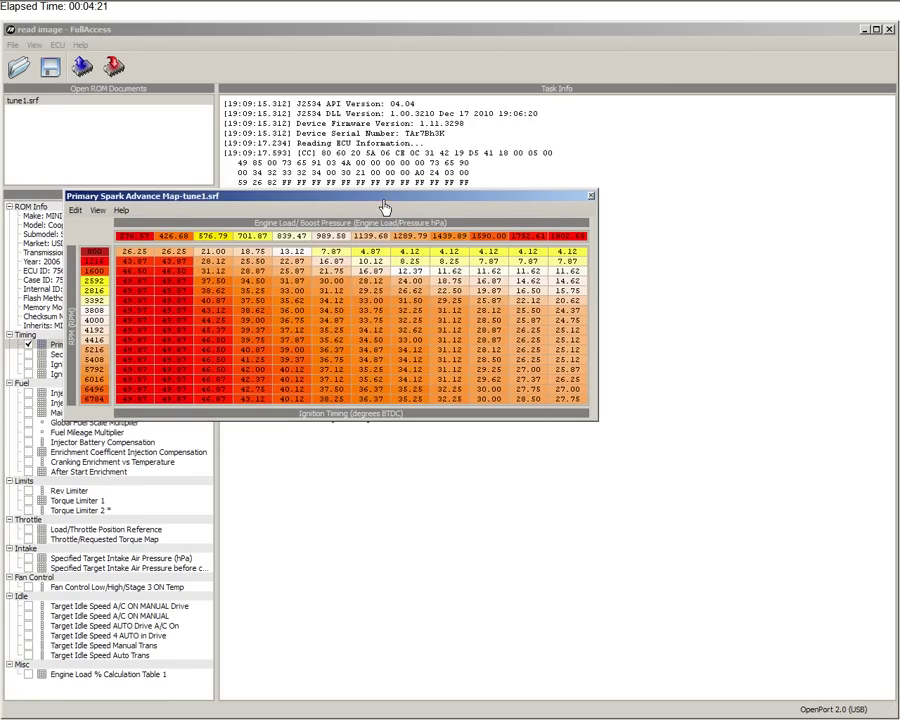
{"action": "left_click", "coordinate": [121, 210]}
{"action": "left_click", "coordinate": [130, 229]}
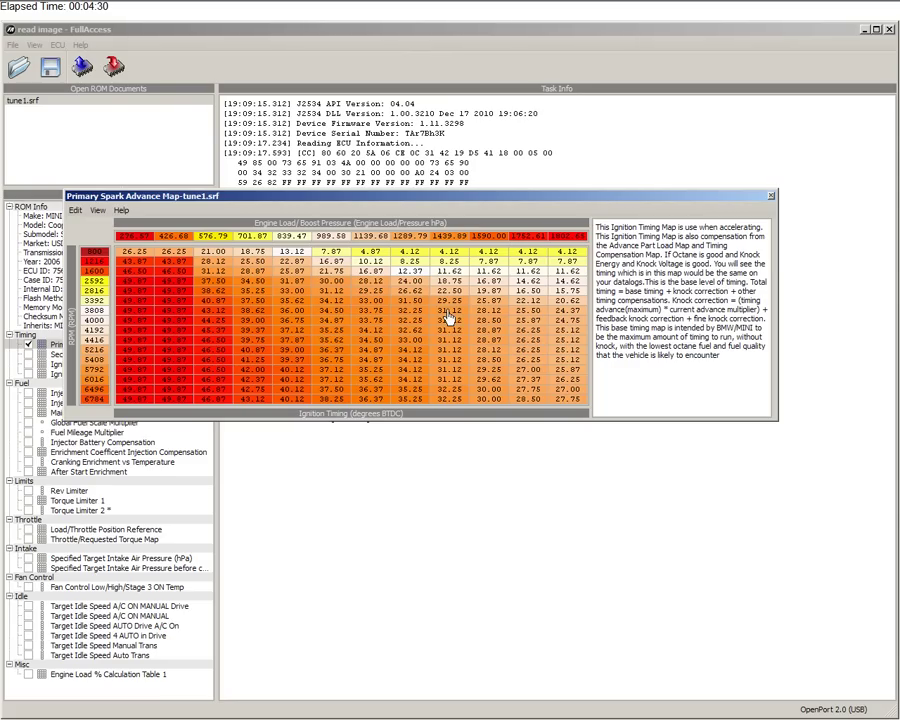
Step: Show the 3-D graph of the spark advance map and rotate it to another angle
{"action": "left_click", "coordinate": [97, 211]}
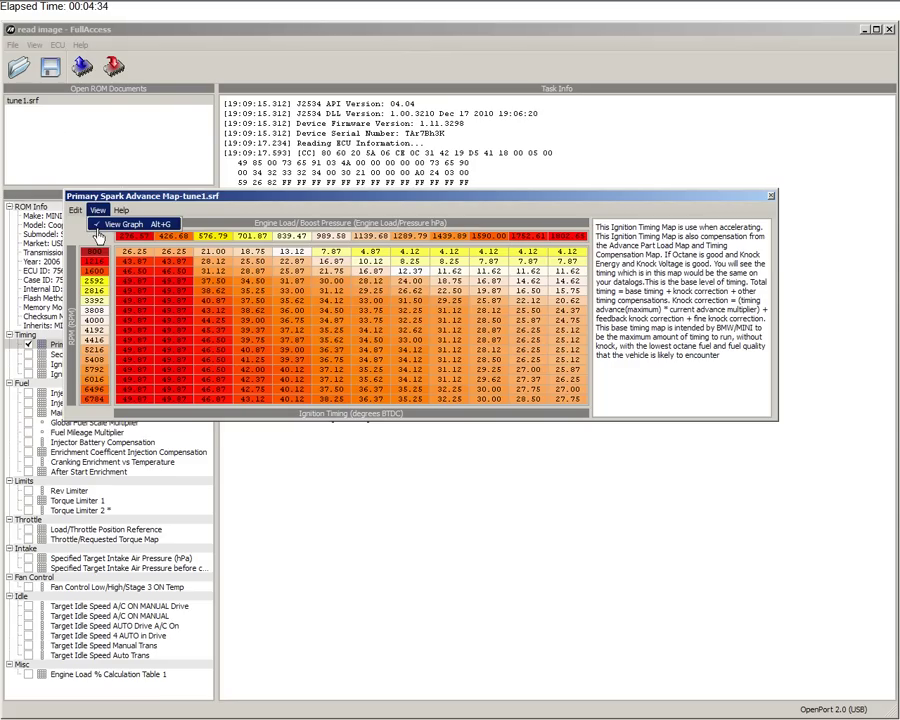
{"action": "left_click", "coordinate": [99, 233]}
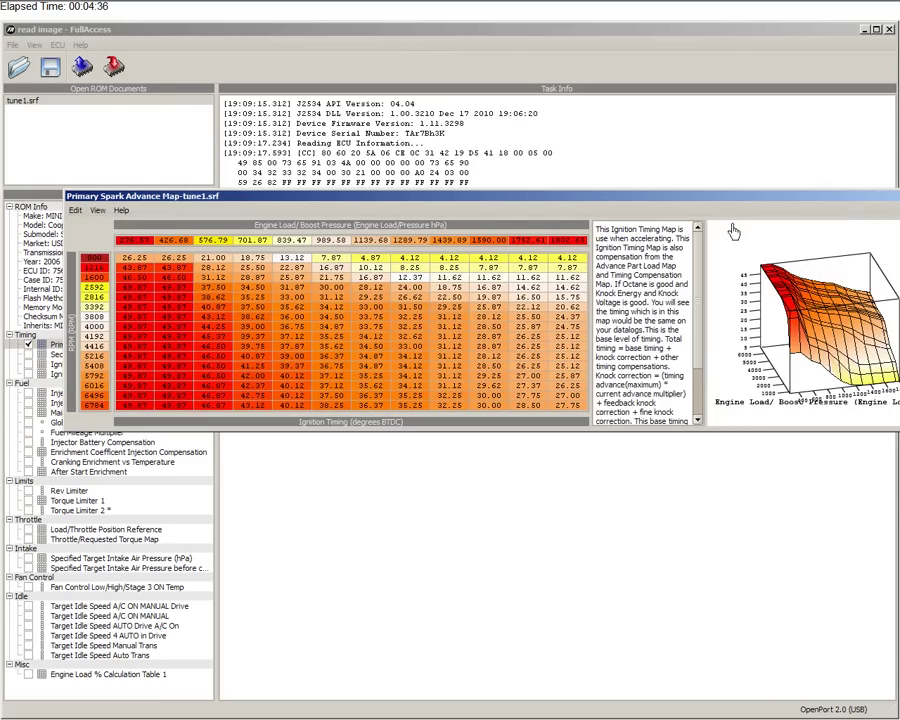
{"action": "left_click_drag", "start_coordinate": [593, 195], "coordinate": [547, 189]}
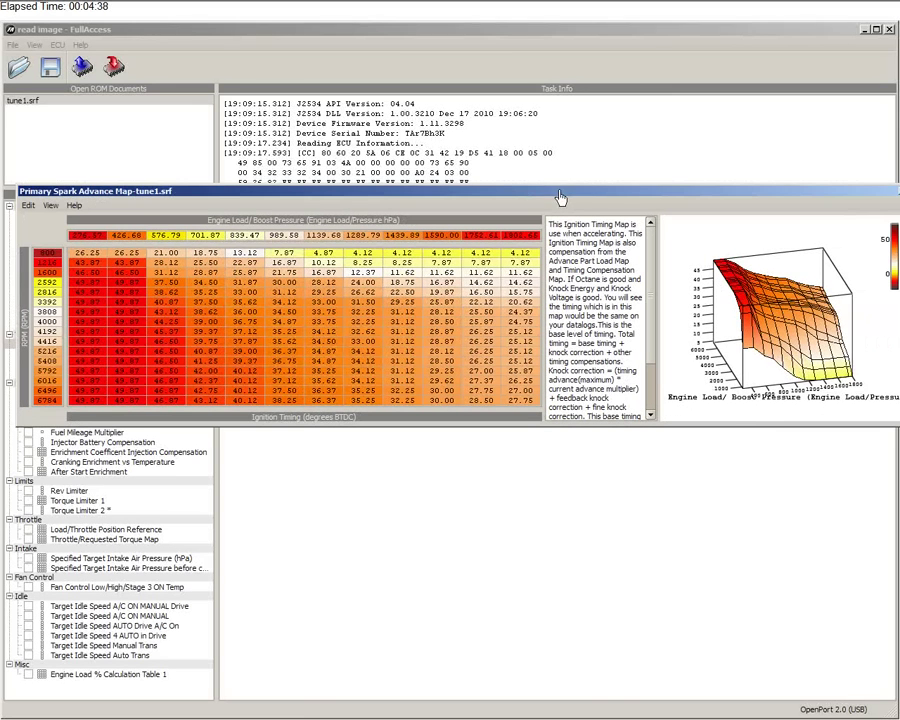
{"action": "left_click_drag", "start_coordinate": [777, 310], "coordinate": [759, 318]}
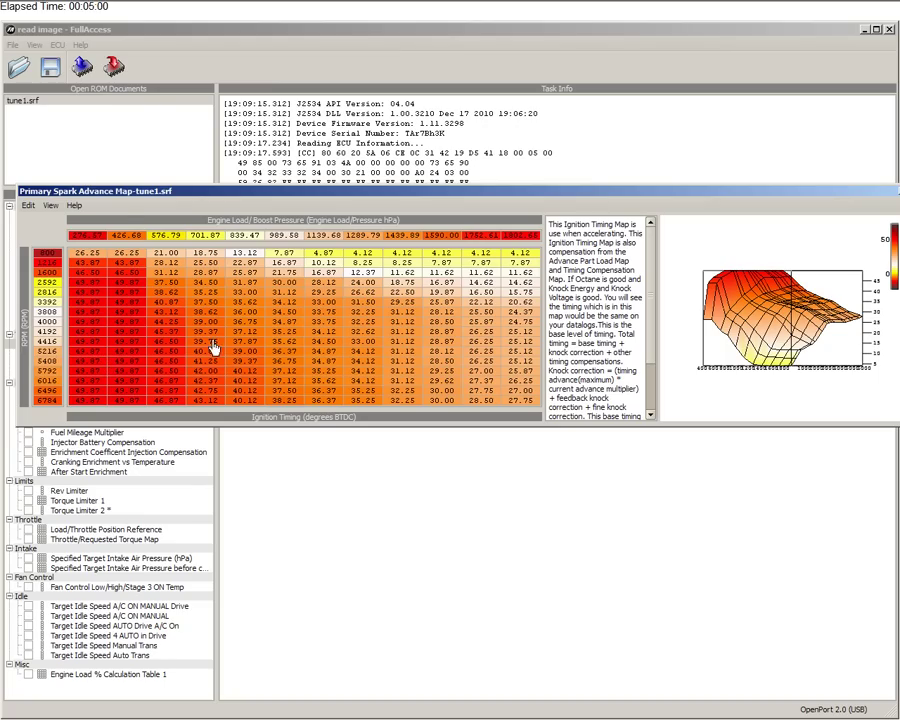
Step: Hide the map's help text and 3-D graph, leaving only the timing grid
{"action": "left_click", "coordinate": [75, 206]}
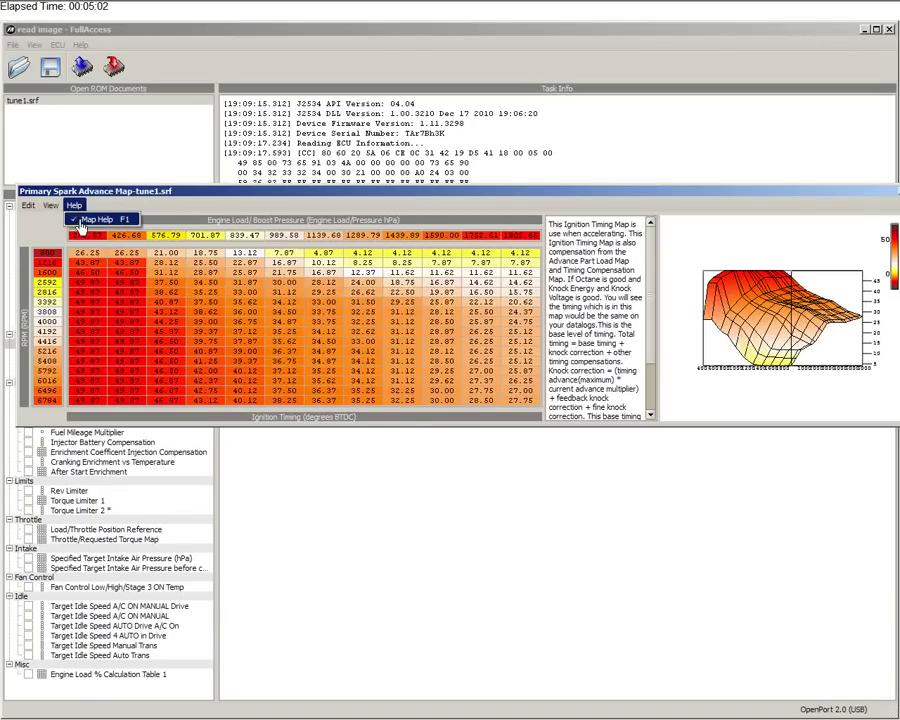
{"action": "left_click", "coordinate": [84, 218]}
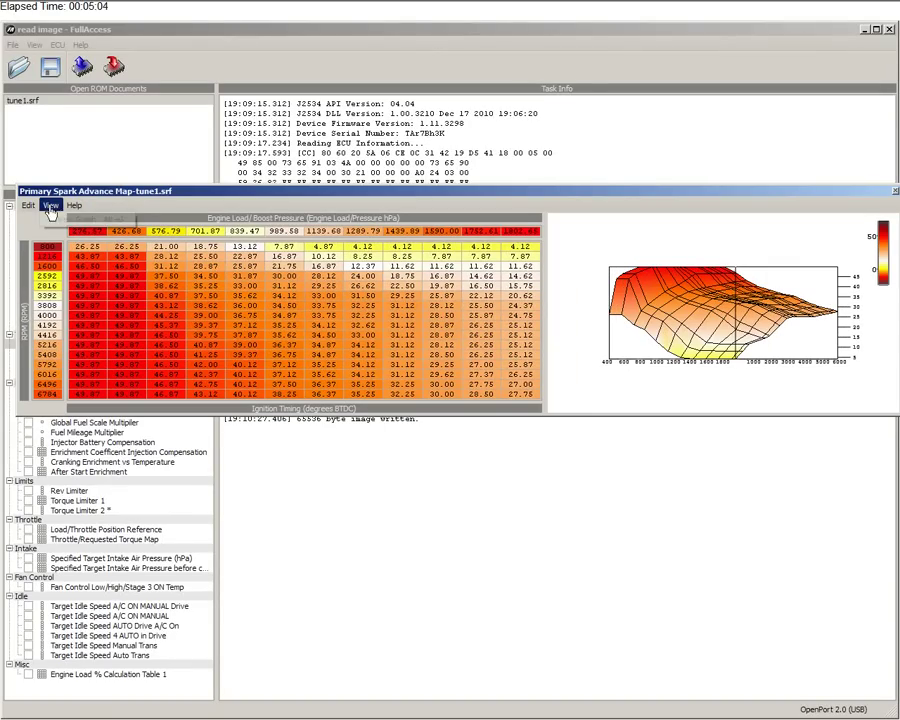
{"action": "left_click", "coordinate": [50, 205]}
{"action": "left_click", "coordinate": [58, 219]}
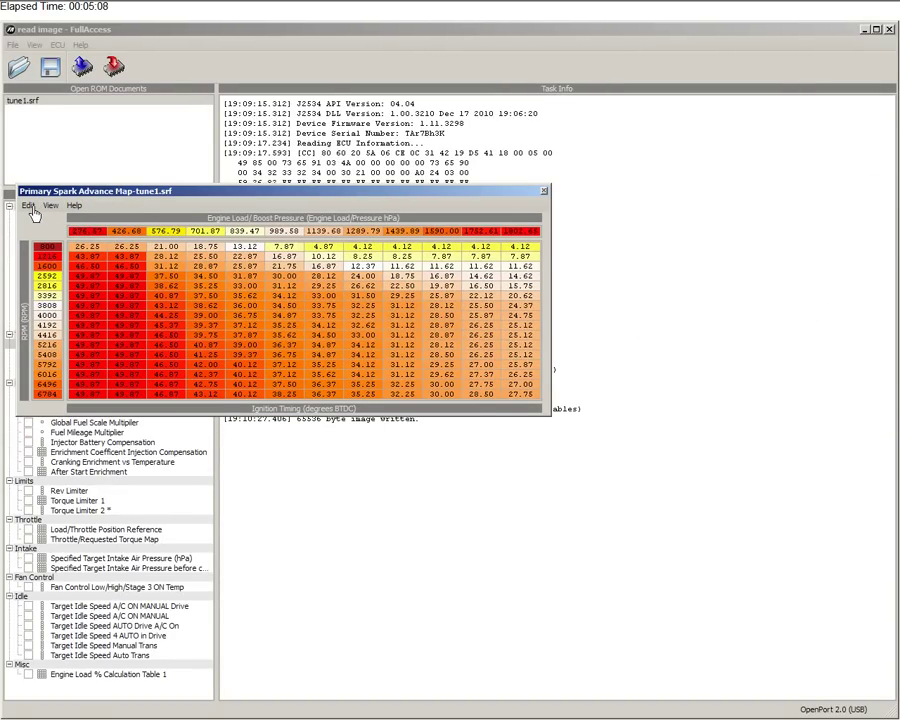
{"action": "left_click", "coordinate": [28, 206]}
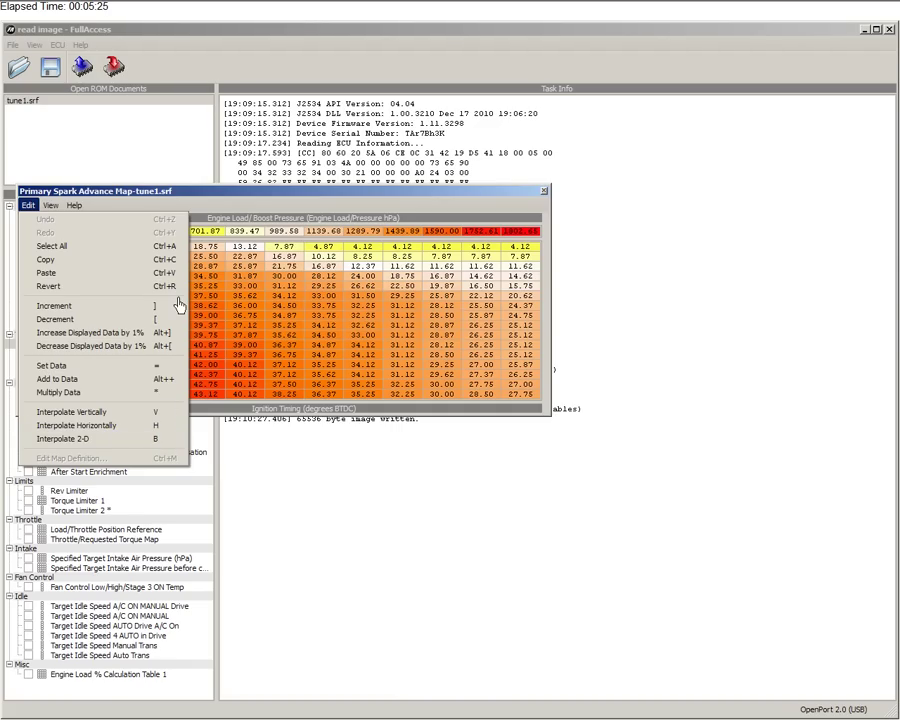
{"action": "left_click", "coordinate": [324, 316]}
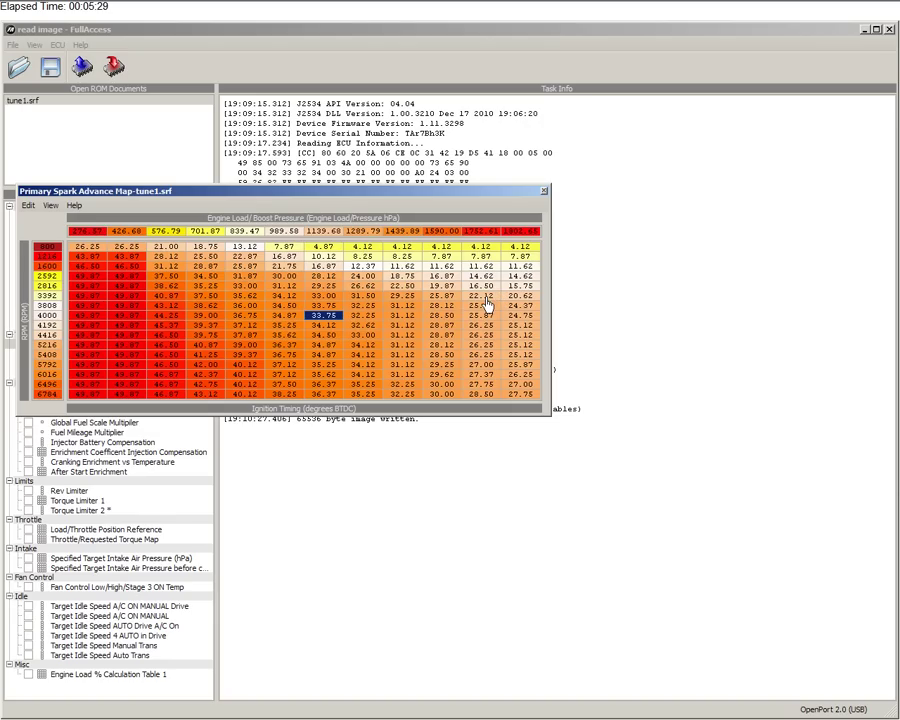
Step: Increment the six rightmost timing cells at 3808–4192 RPM, then select a larger right-hand block
{"action": "left_click", "coordinate": [41, 308]}
{"action": "left_click", "coordinate": [480, 308]}
{"action": "left_click_drag", "start_coordinate": [481, 313], "coordinate": [521, 332]}
{"action": "left_click", "coordinate": [28, 207]}
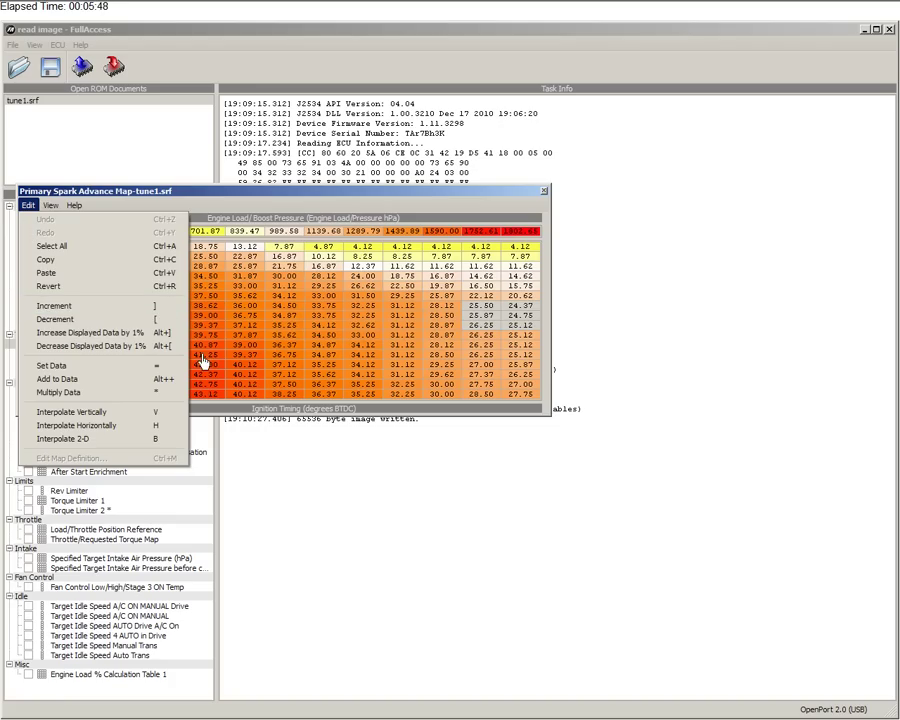
{"action": "left_click", "coordinate": [171, 309]}
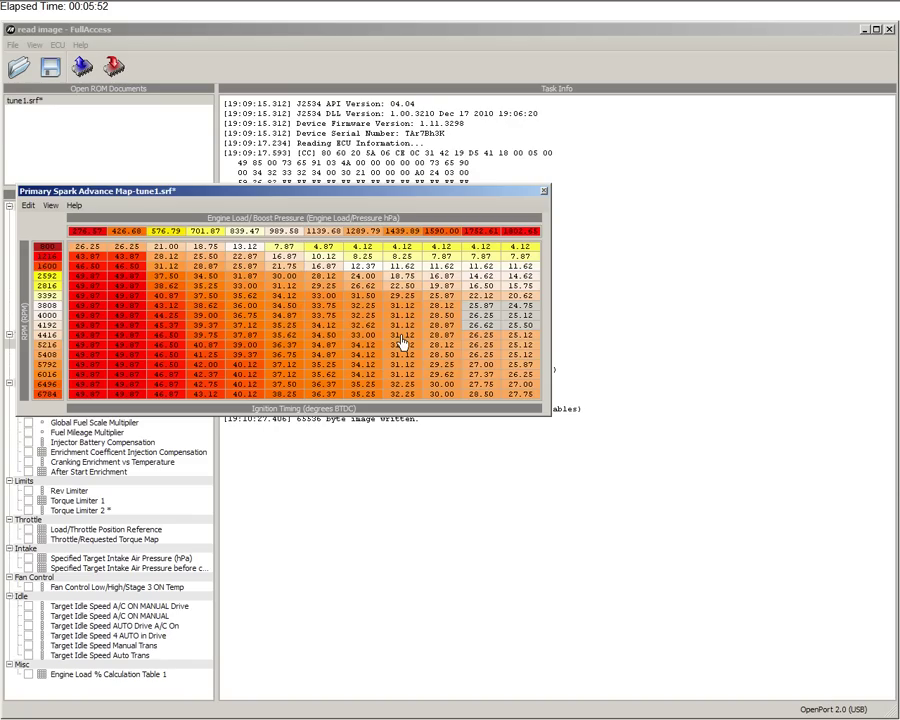
{"action": "left_click", "coordinate": [474, 365]}
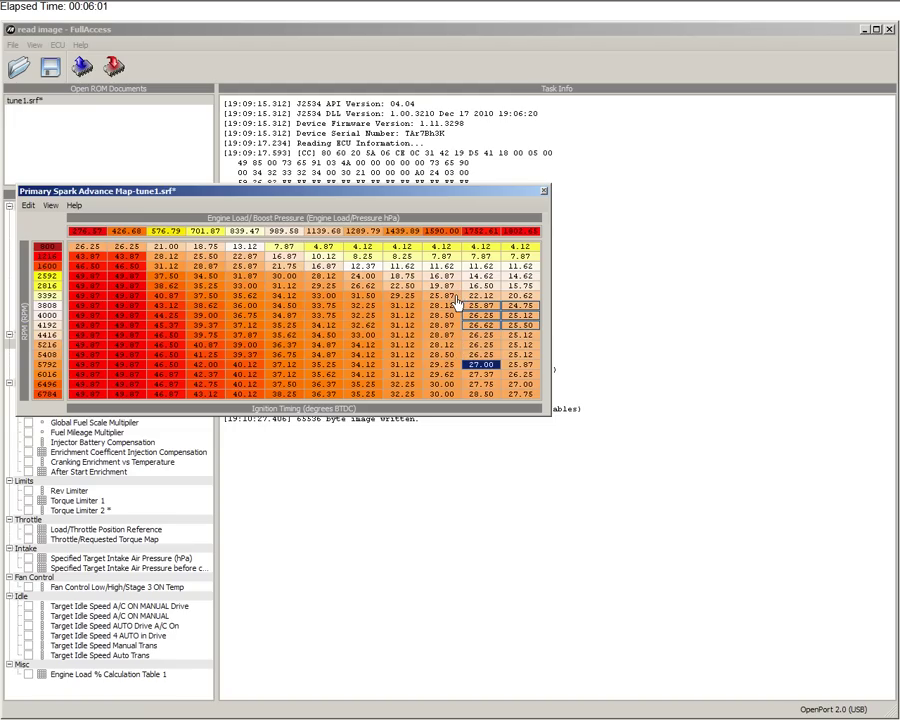
{"action": "left_click_drag", "start_coordinate": [455, 298], "coordinate": [517, 368]}
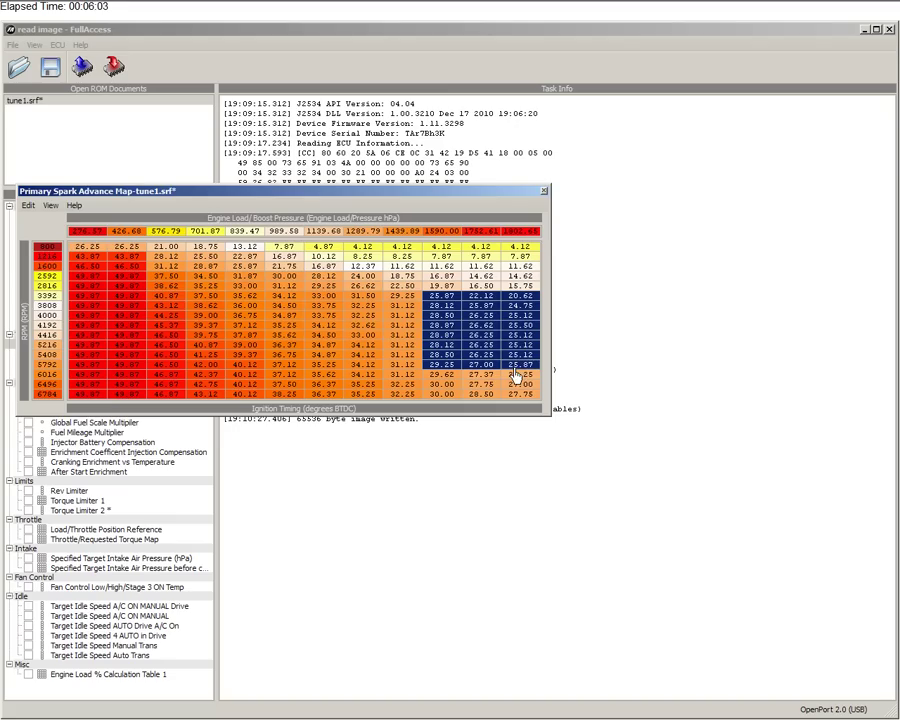
Step: Revert the 3808–4192 RPM timing cells to stock values such as 25.50 and 24.37
{"action": "left_click", "coordinate": [31, 208]}
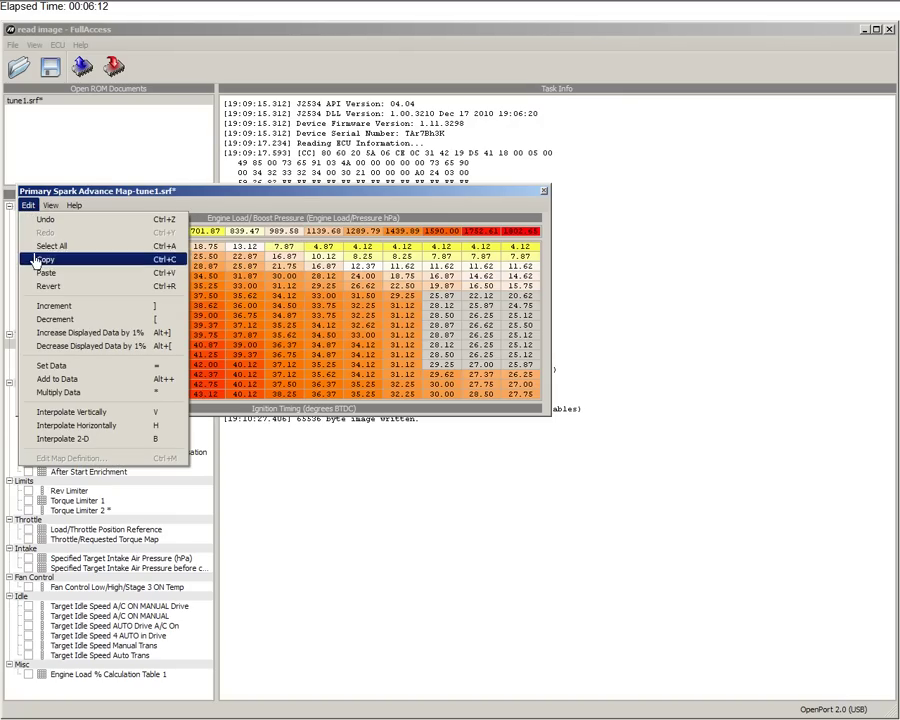
{"action": "left_click", "coordinate": [49, 288]}
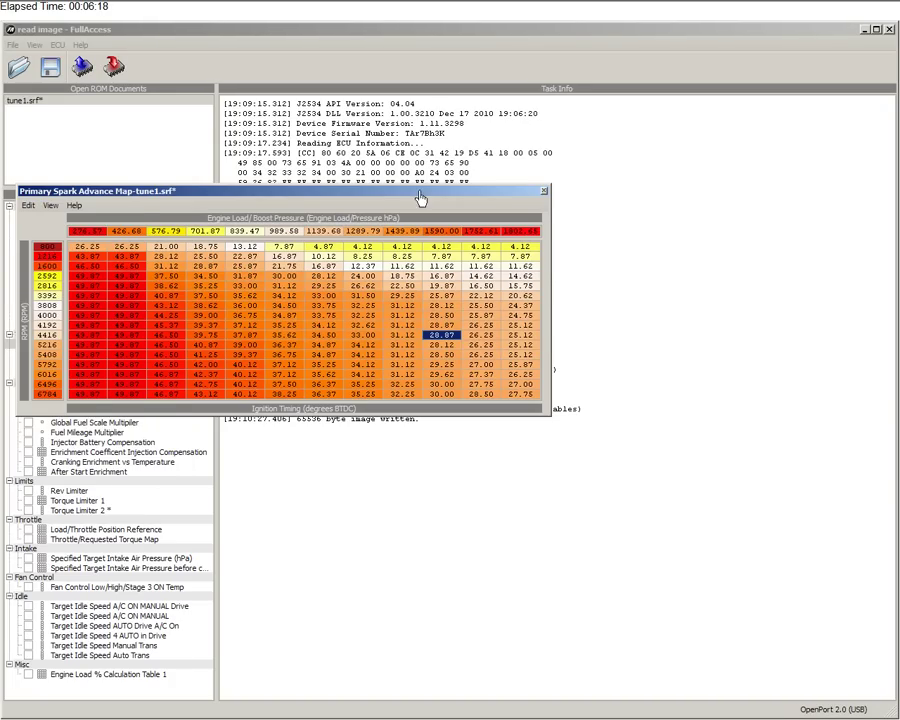
{"action": "left_click_drag", "start_coordinate": [421, 196], "coordinate": [547, 197]}
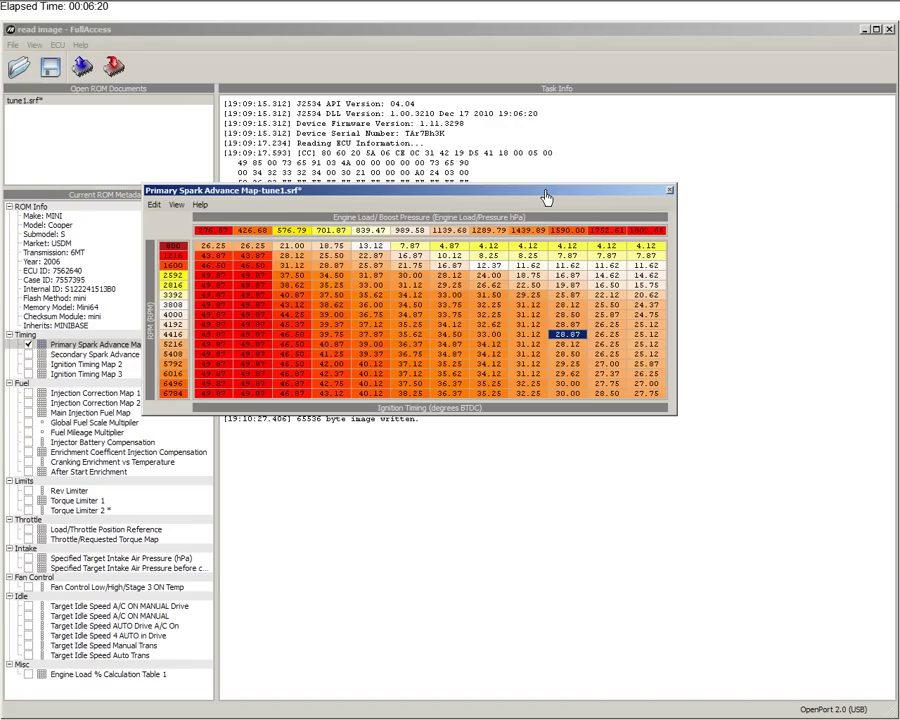